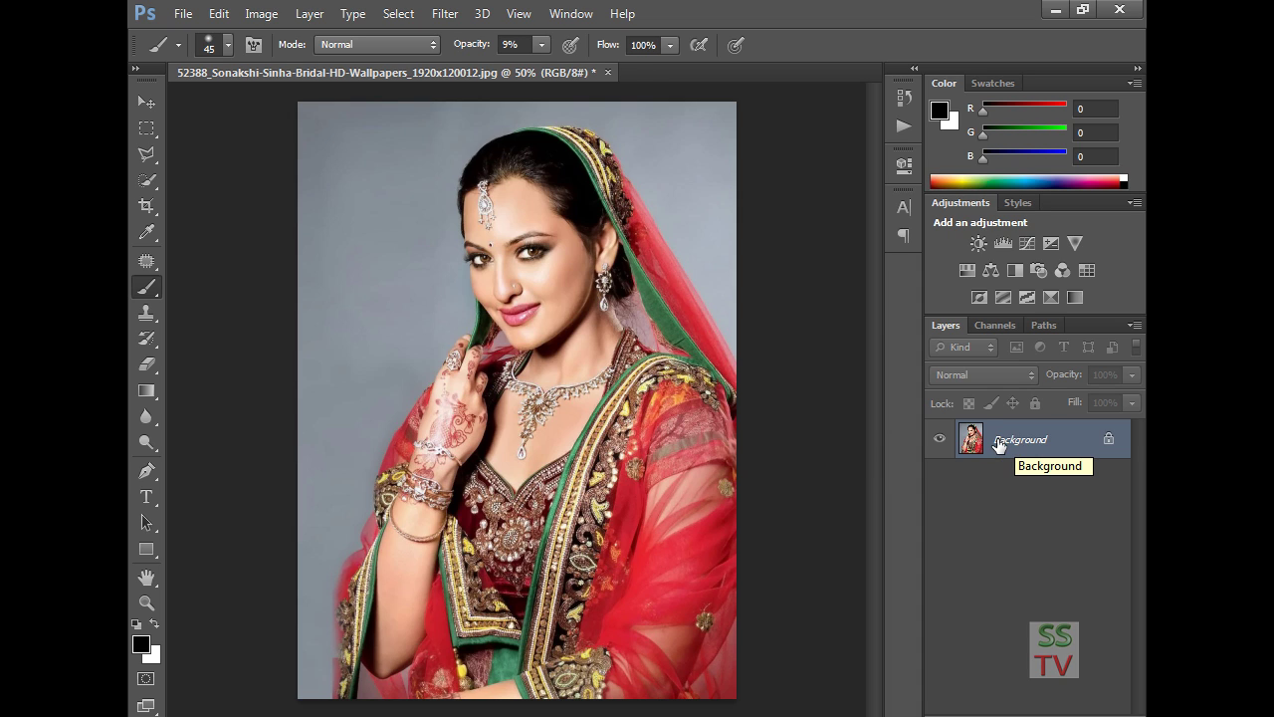
Duplicate the portrait layer twice and desaturate the top copy, Layer 1 copy, to greyscale.
key("ctrl+j")
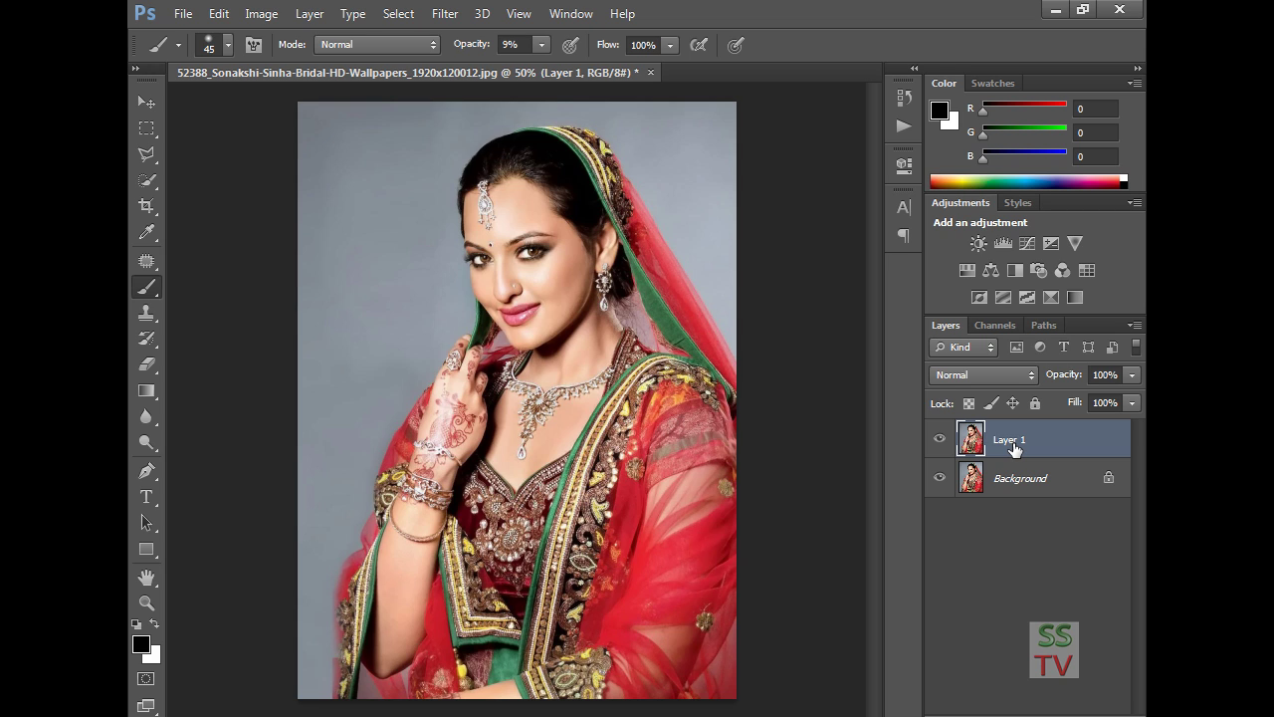
key("ctrl+j")
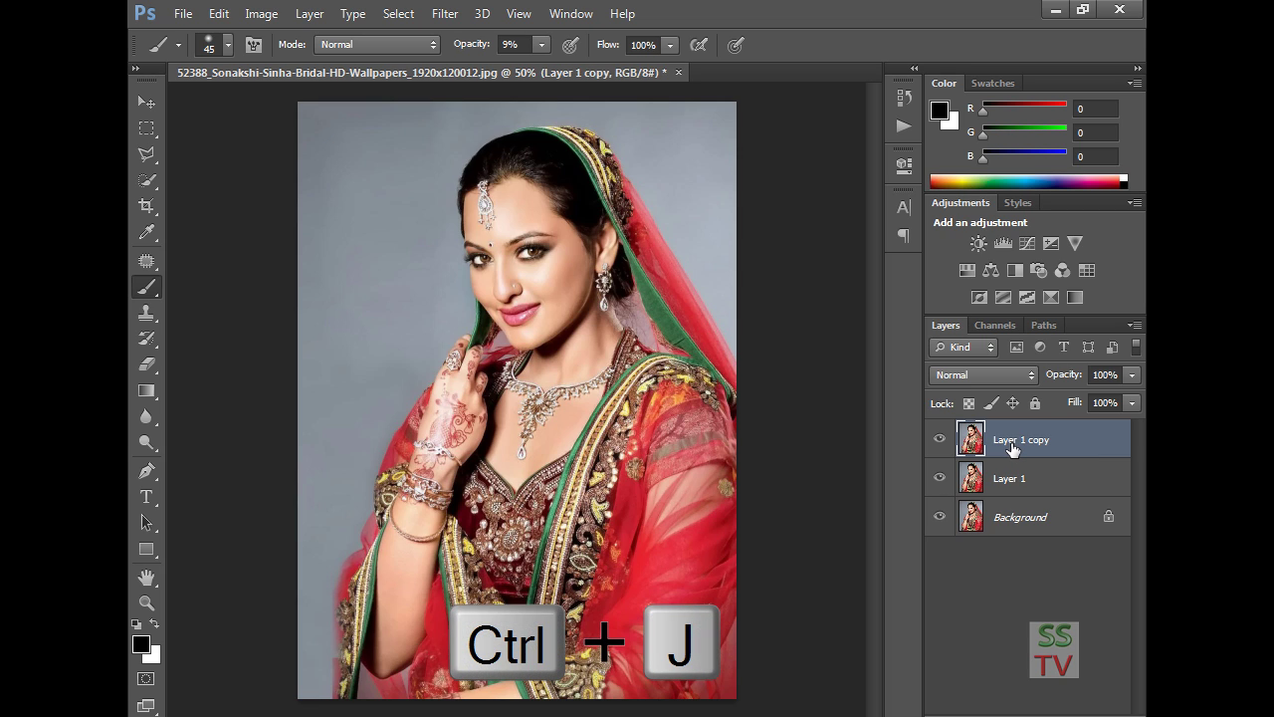
left_click(262, 14)
mouse_move(277, 66)
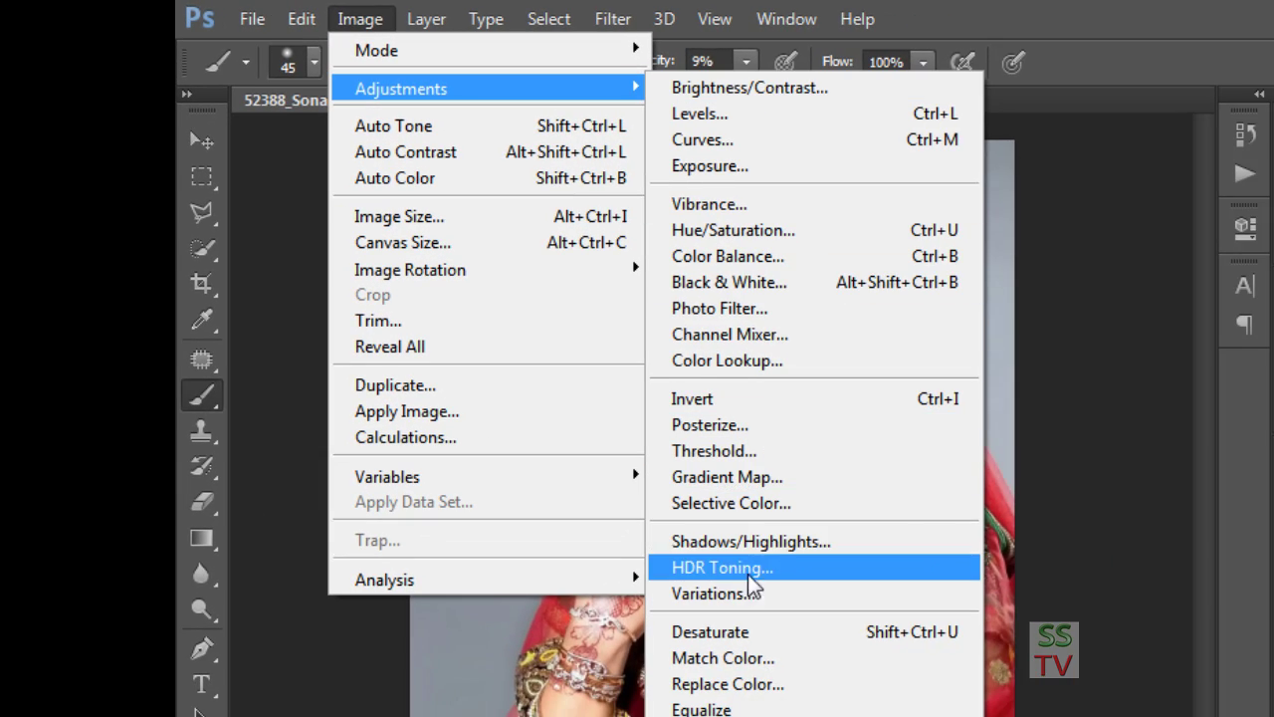
left_click(737, 630)
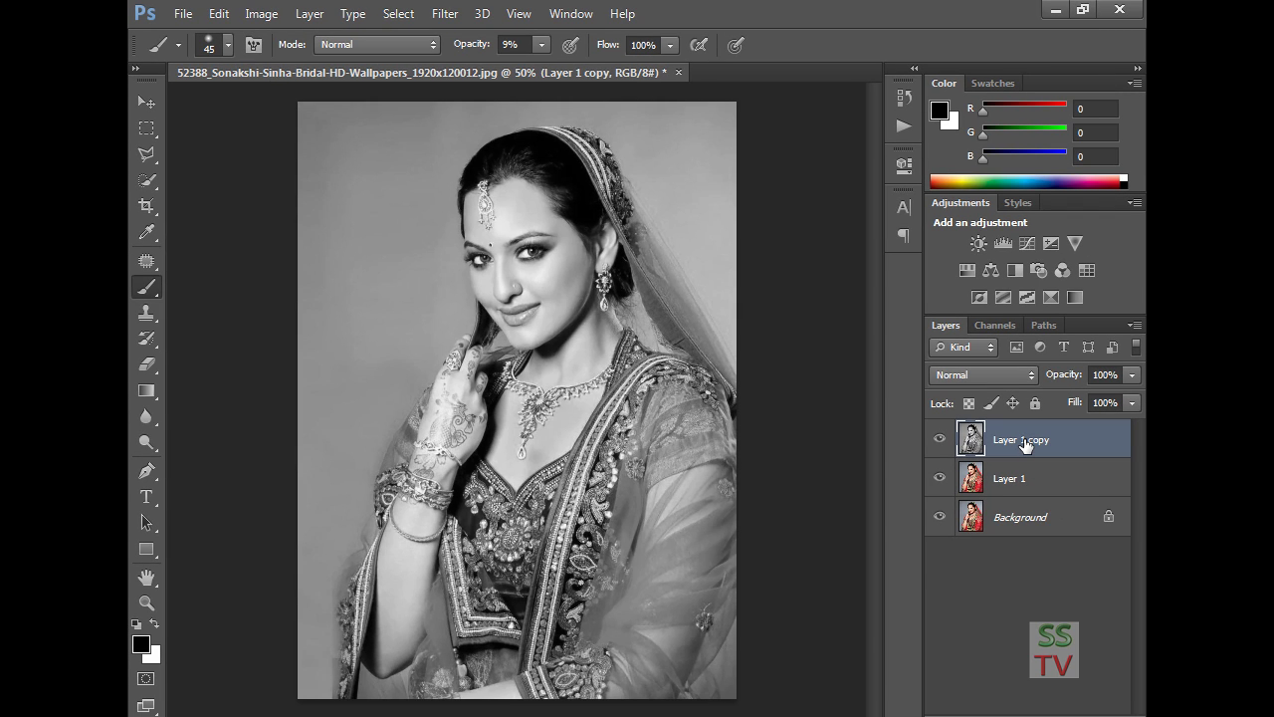
Duplicate the greyscale layer, invert the copy, and set its blend mode to Color Dodge.
key("ctrl+j")
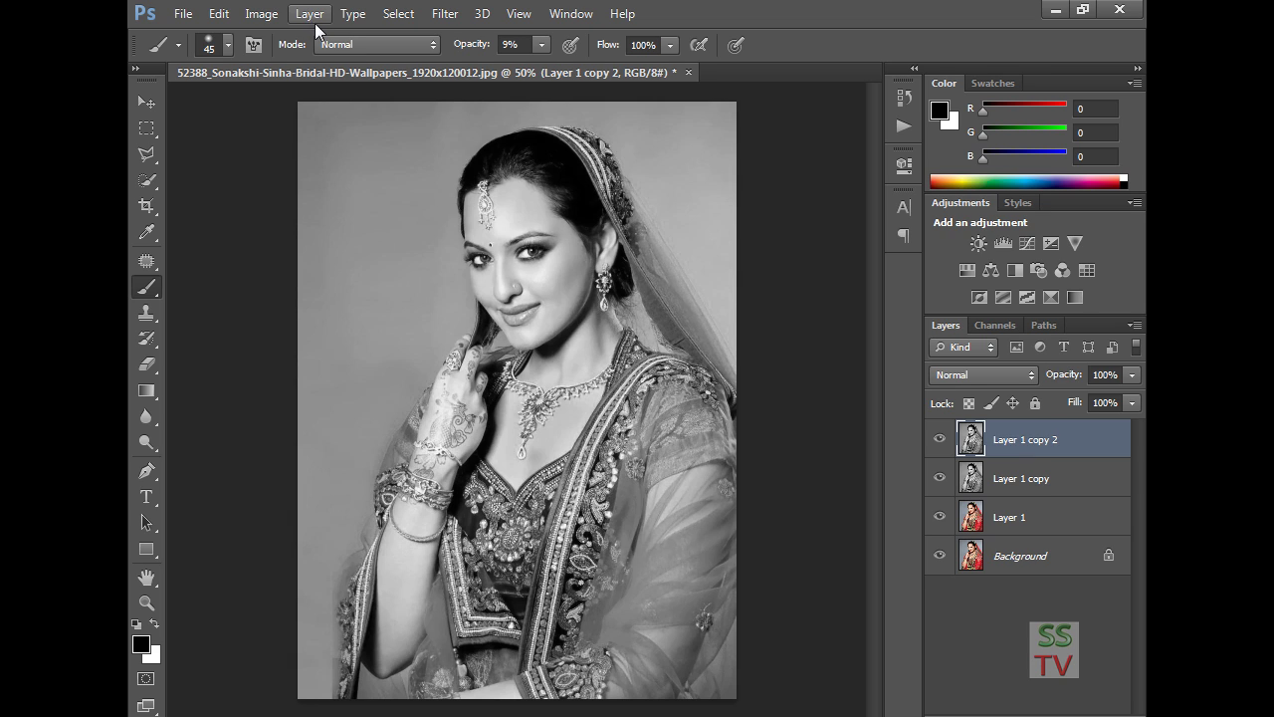
left_click(267, 22)
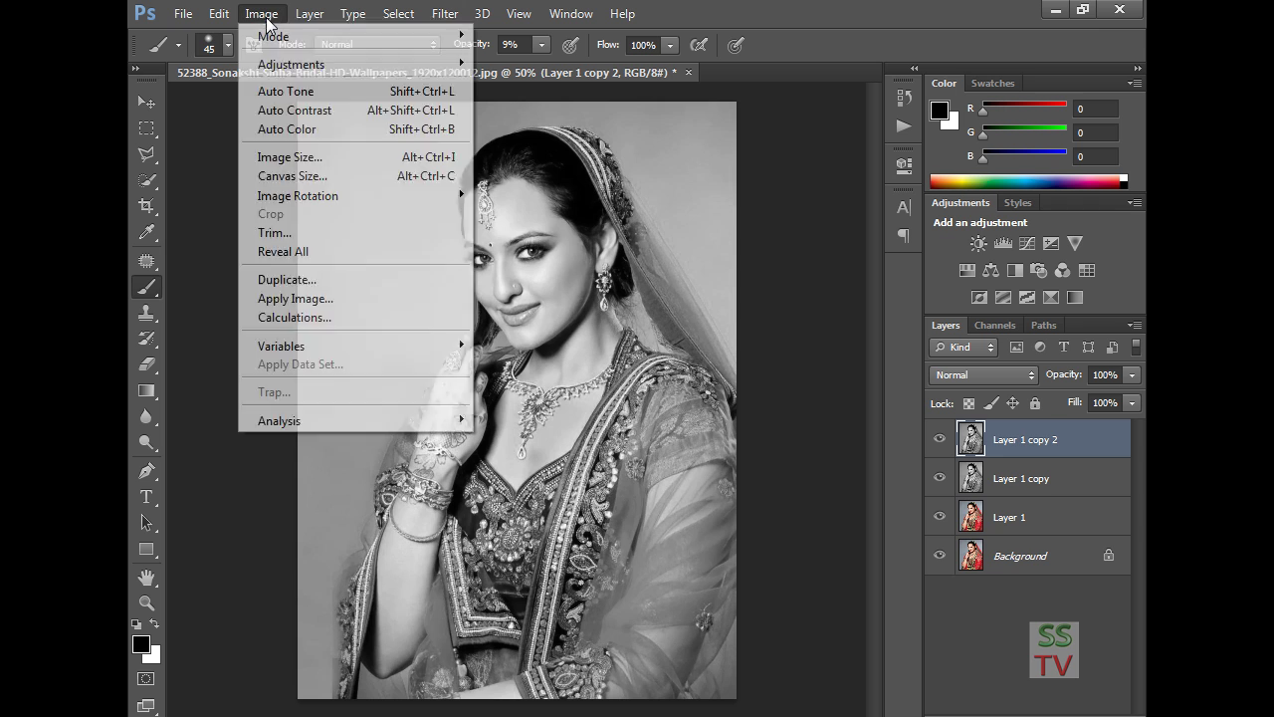
mouse_move(329, 65)
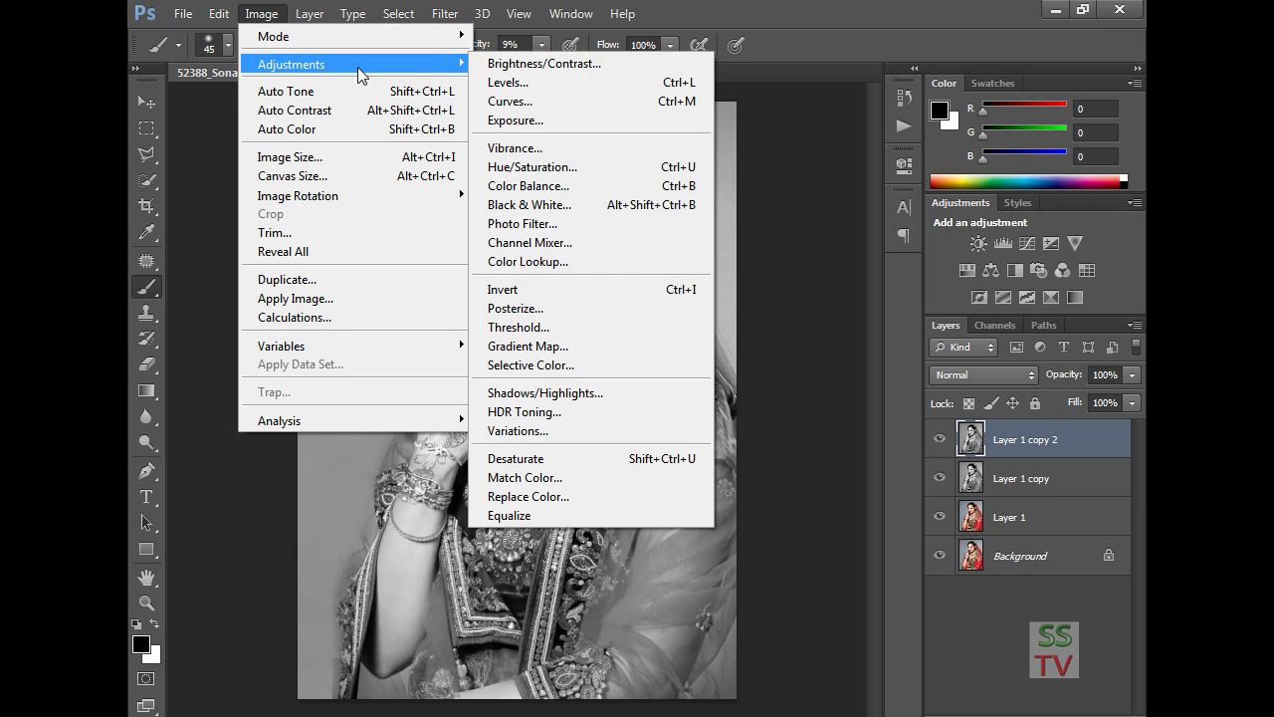
left_click(550, 290)
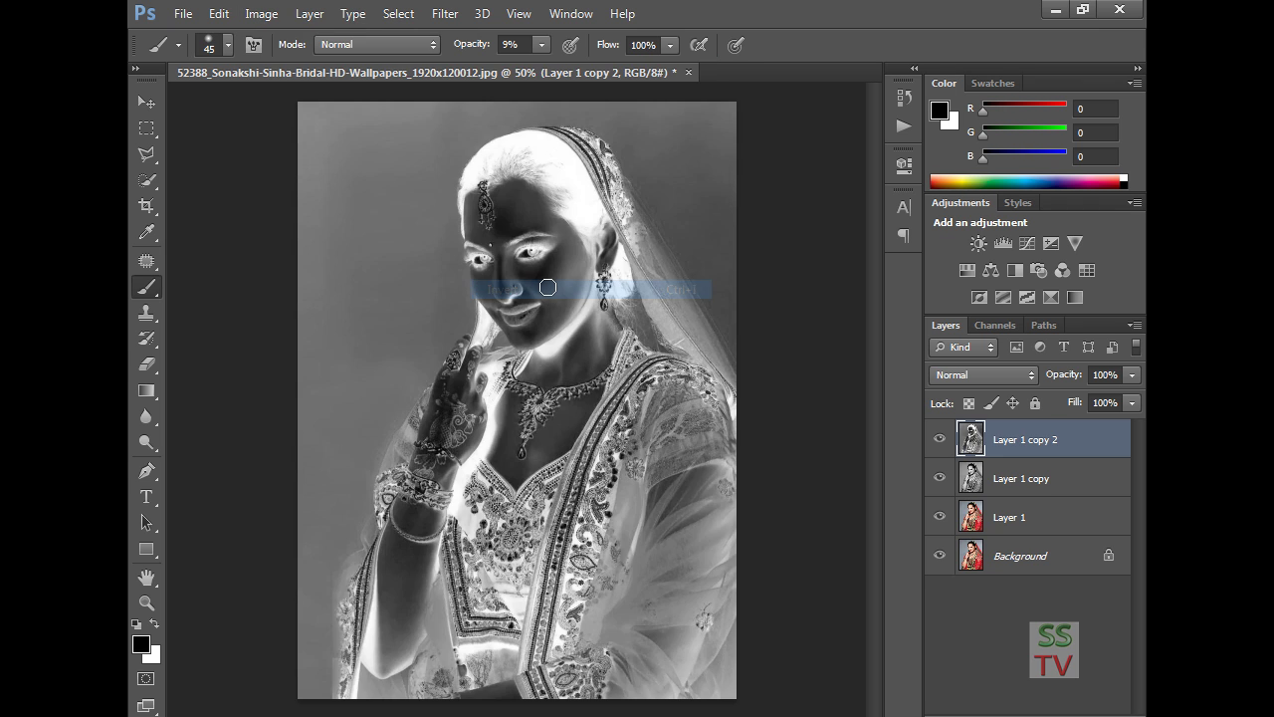
left_click(1026, 375)
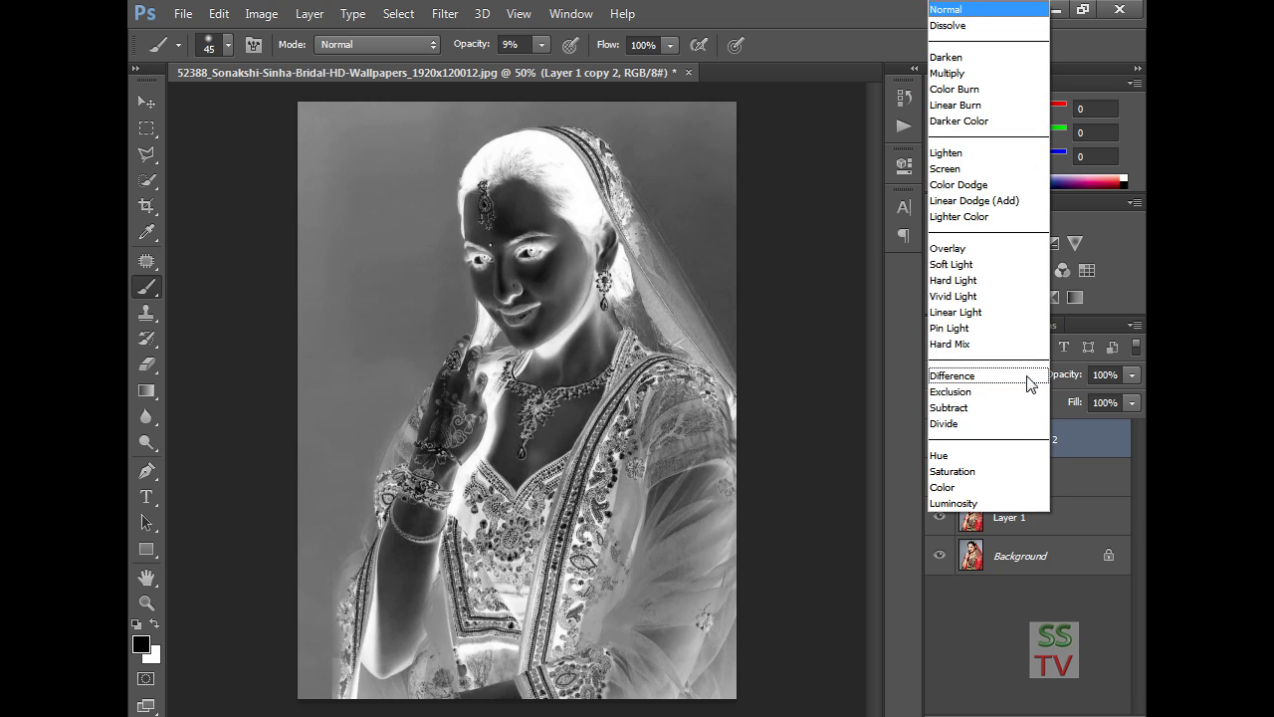
left_click(967, 185)
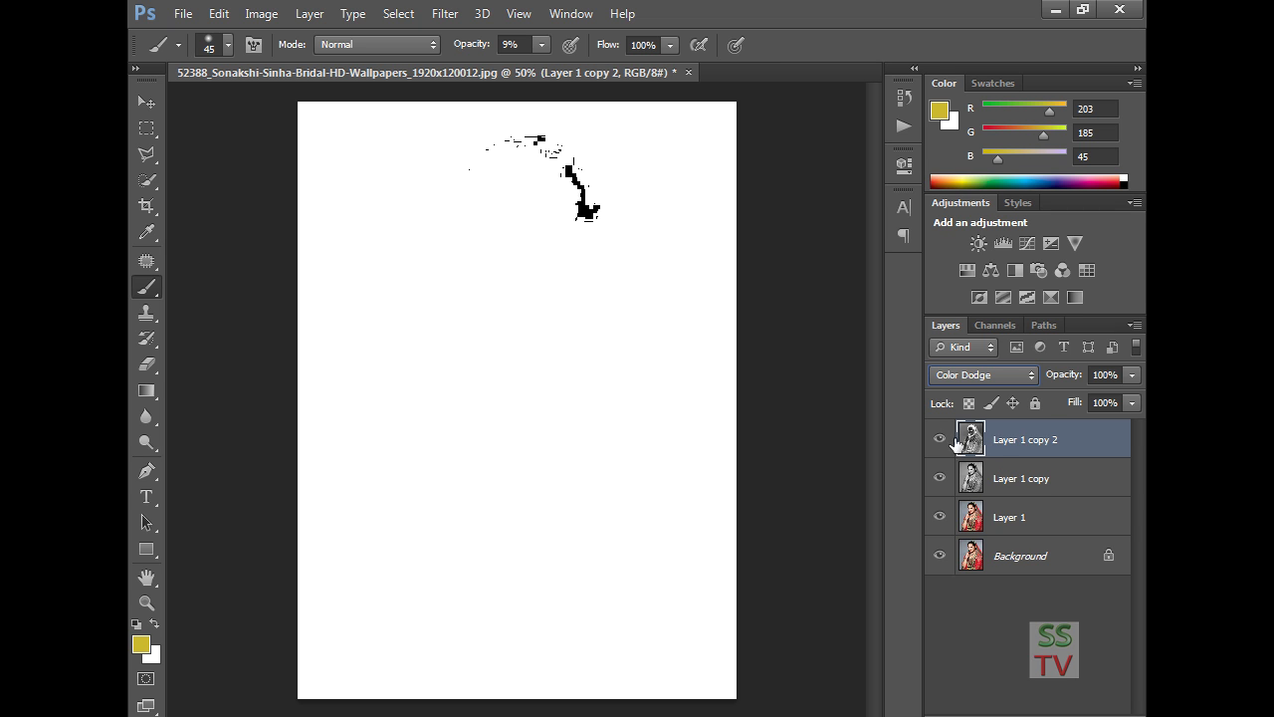
Apply a Gaussian Blur of about 5.9 pixels radius to the Color Dodge layer.
left_click(451, 18)
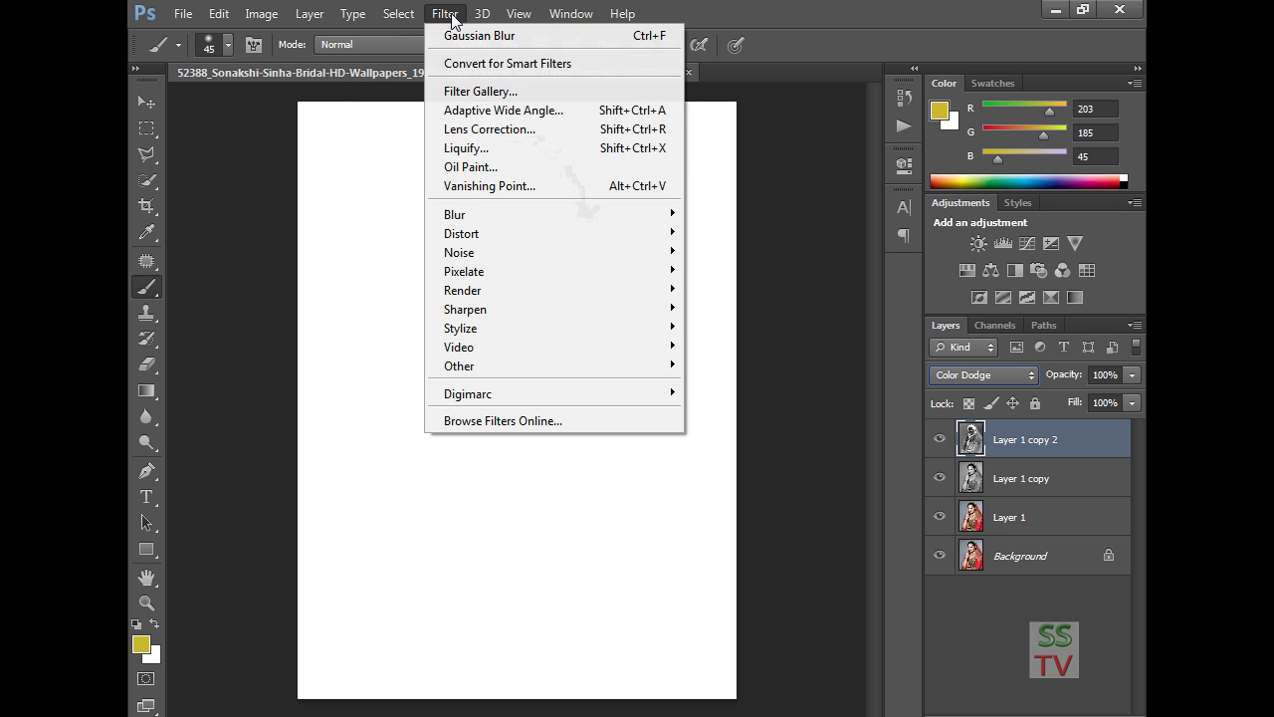
mouse_move(464, 214)
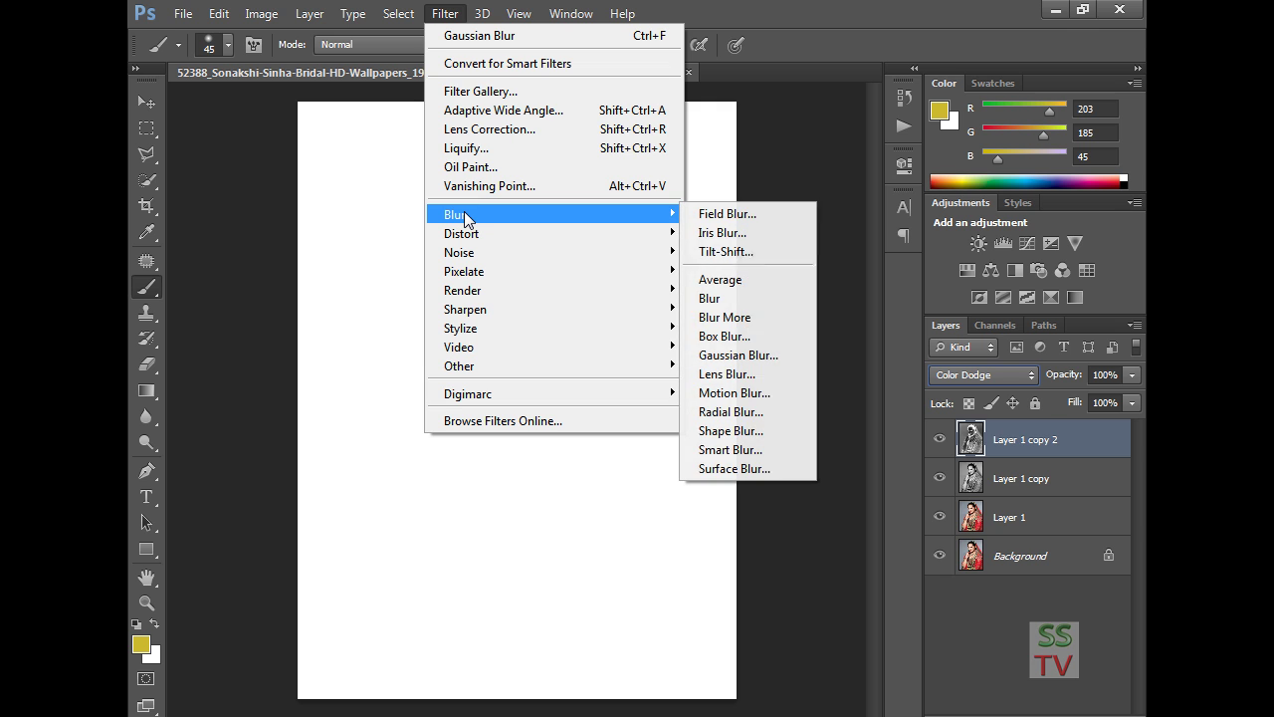
left_click(722, 354)
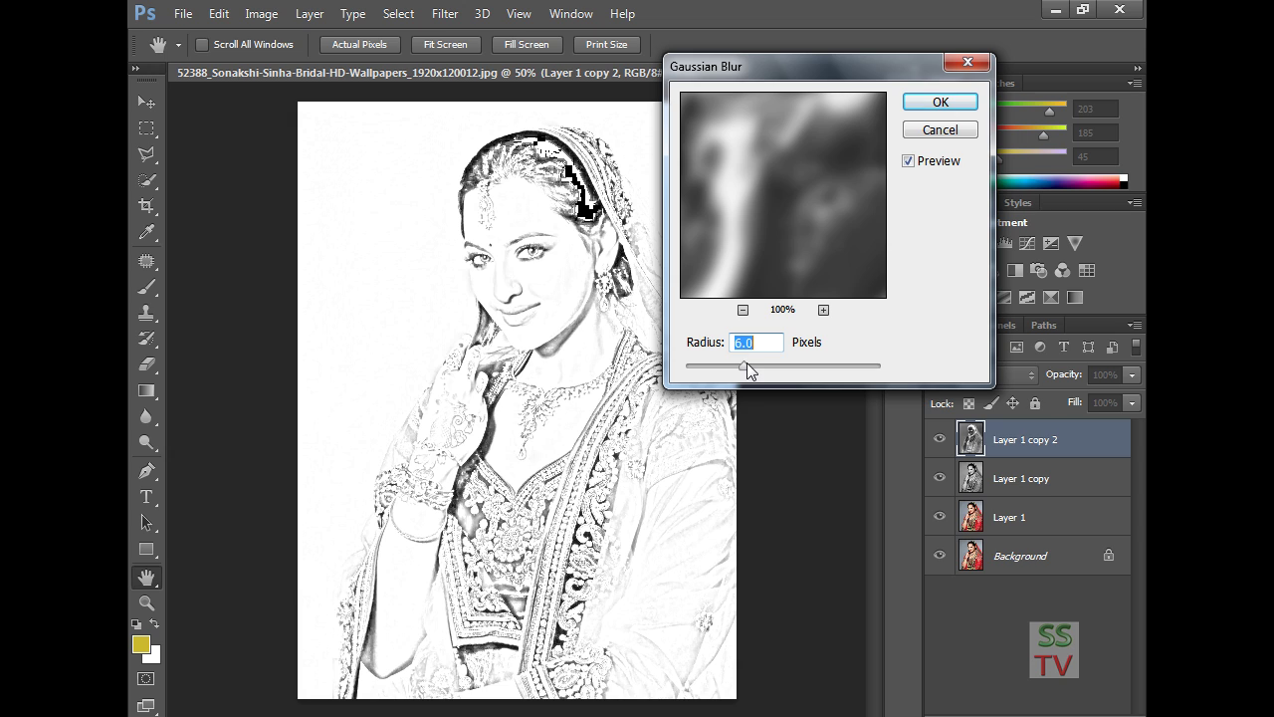
left_click_drag(747, 363, 742, 363)
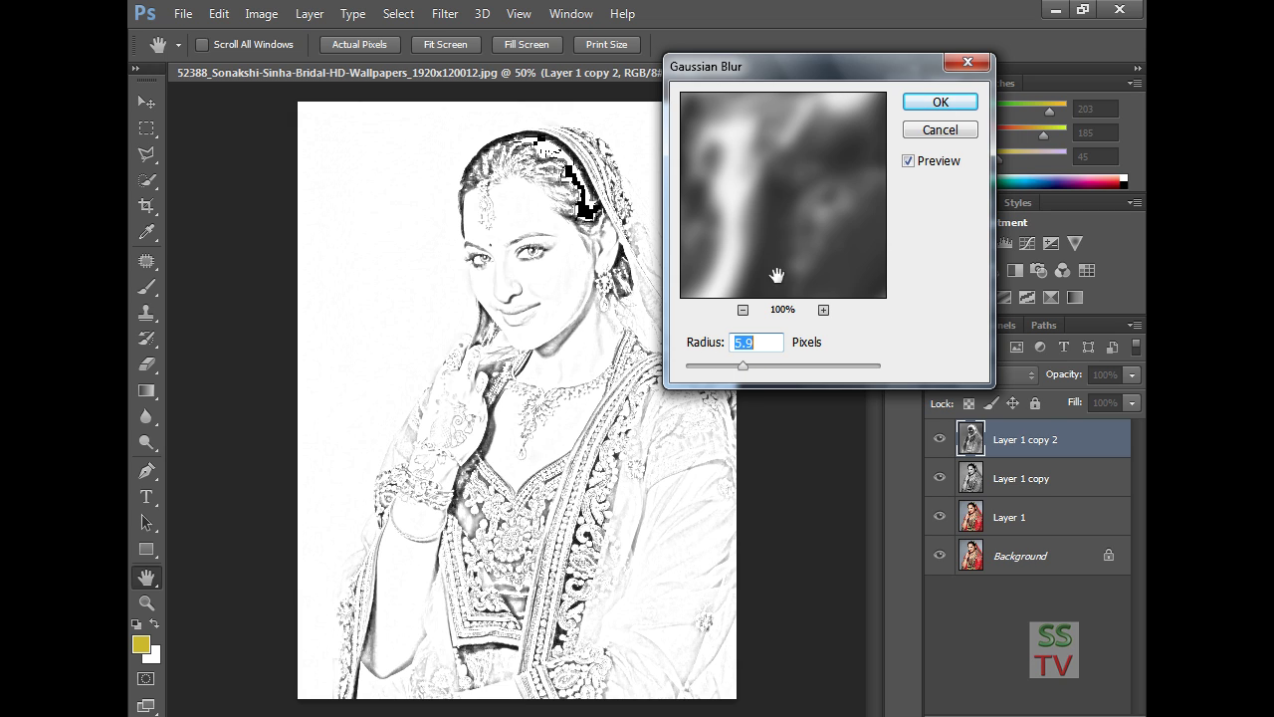
left_click(937, 103)
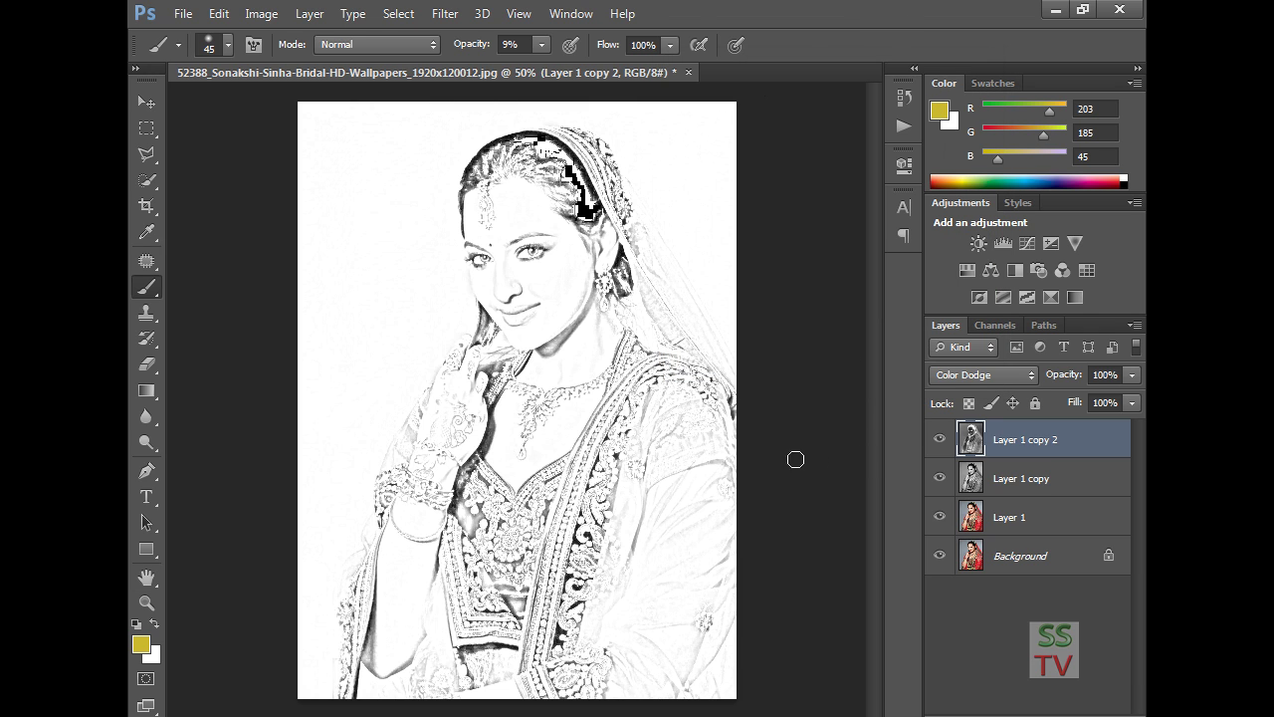
Merge Layer 1 copy 2 down into Layer 1 copy.
left_click(1030, 479)
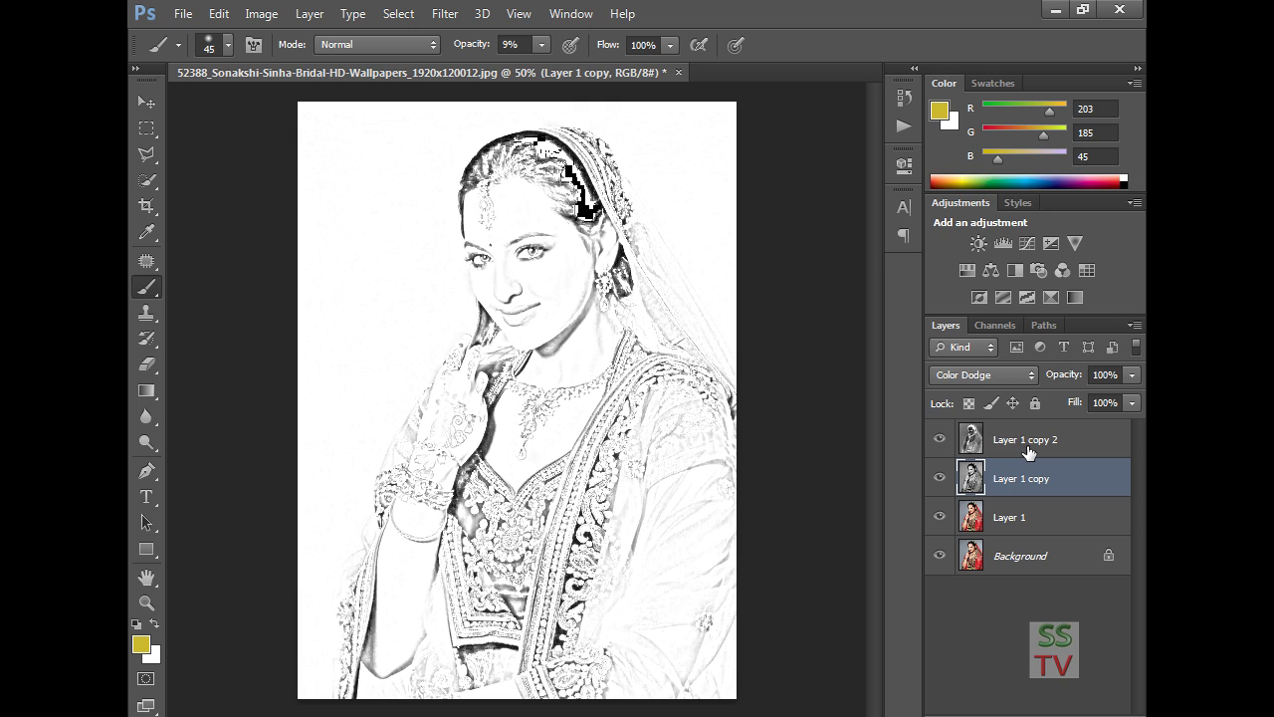
left_click(1030, 450)
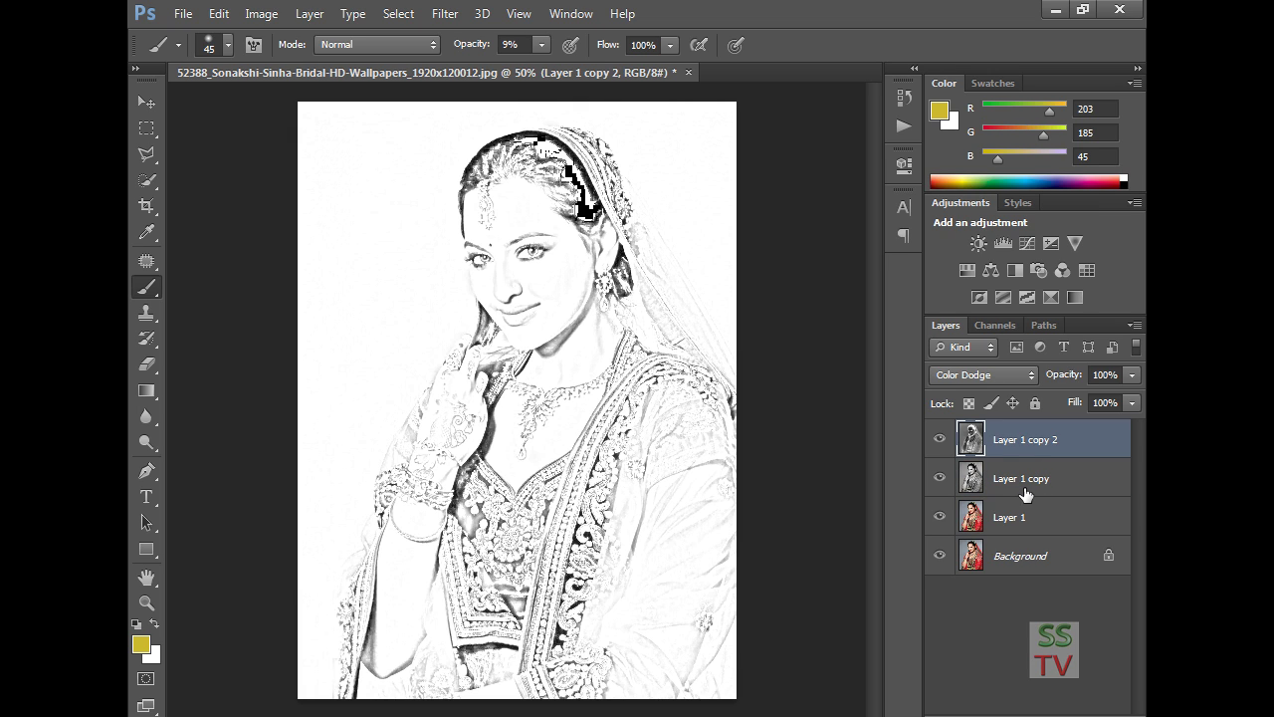
key("ctrl+e")
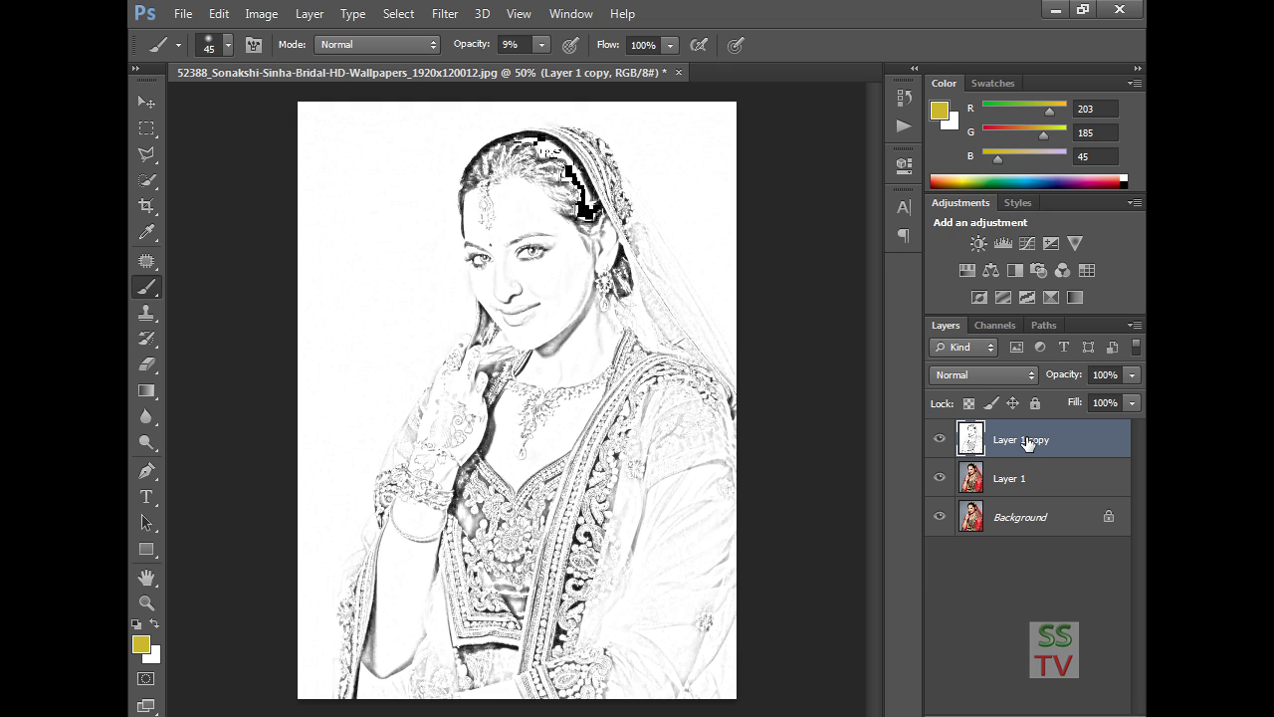
Duplicate the merged sketch layer and set the copy's blend mode to Multiply.
key("ctrl+j")
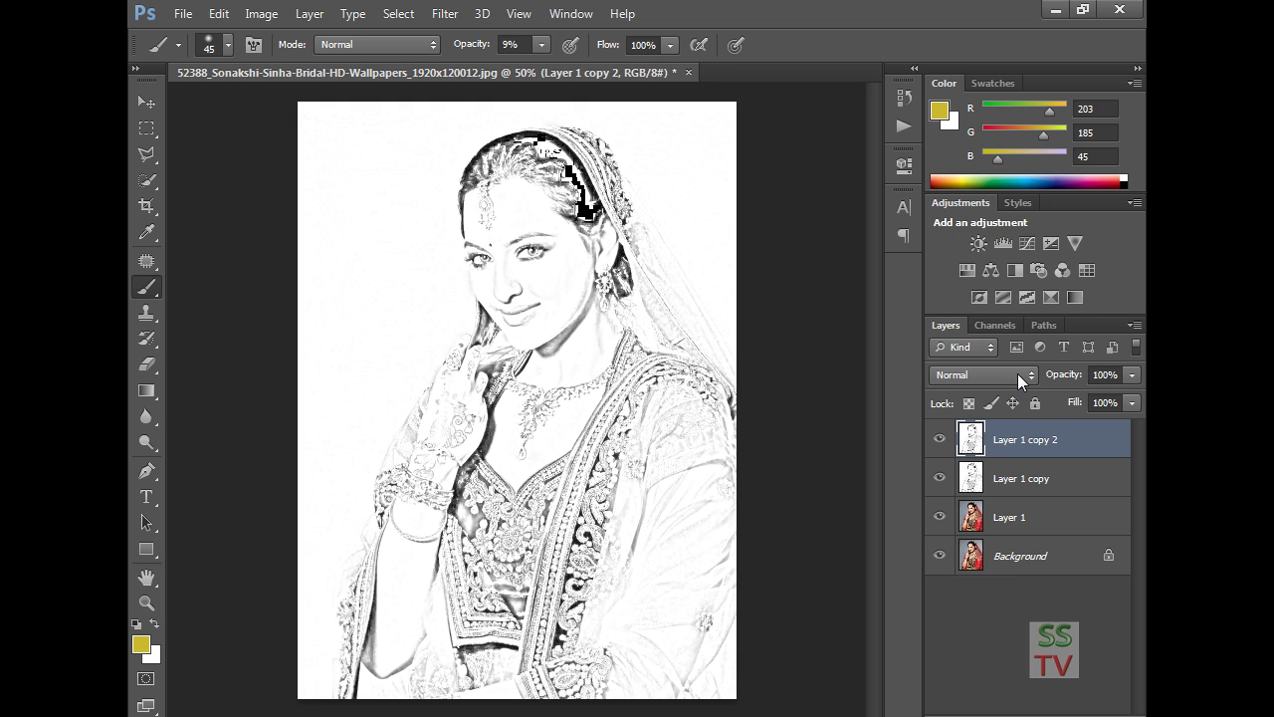
left_click(1018, 373)
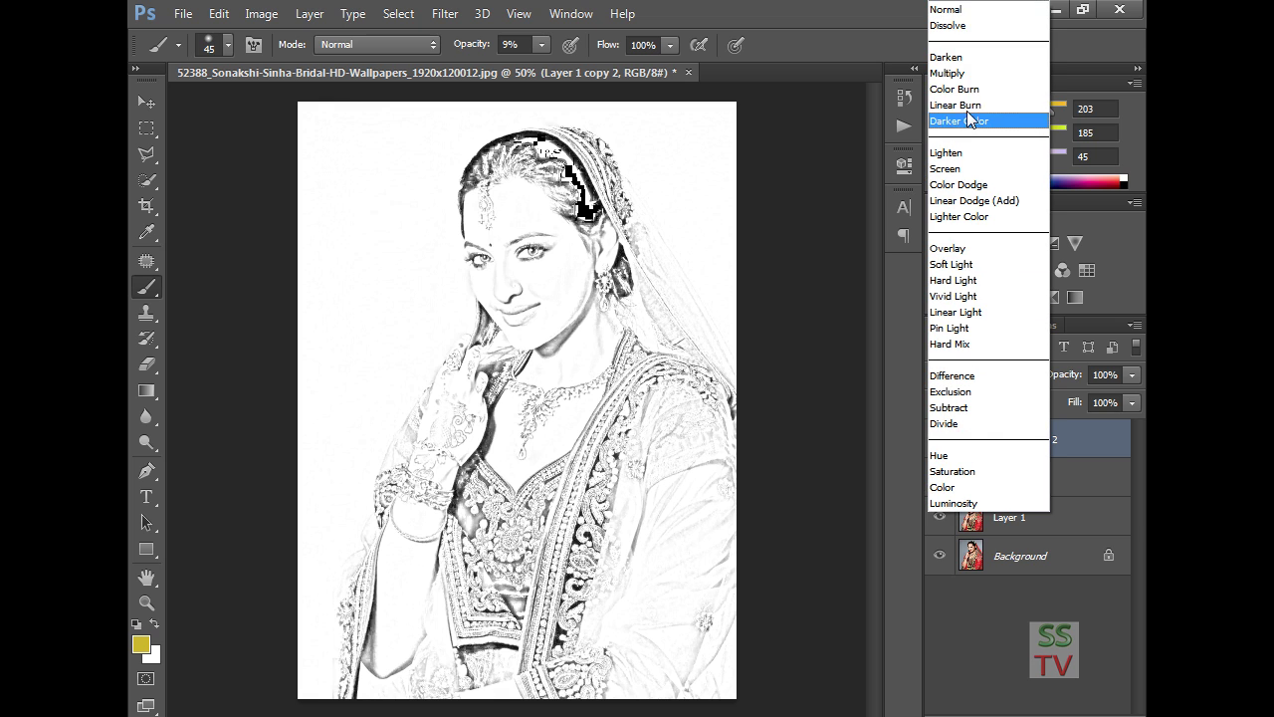
left_click(970, 76)
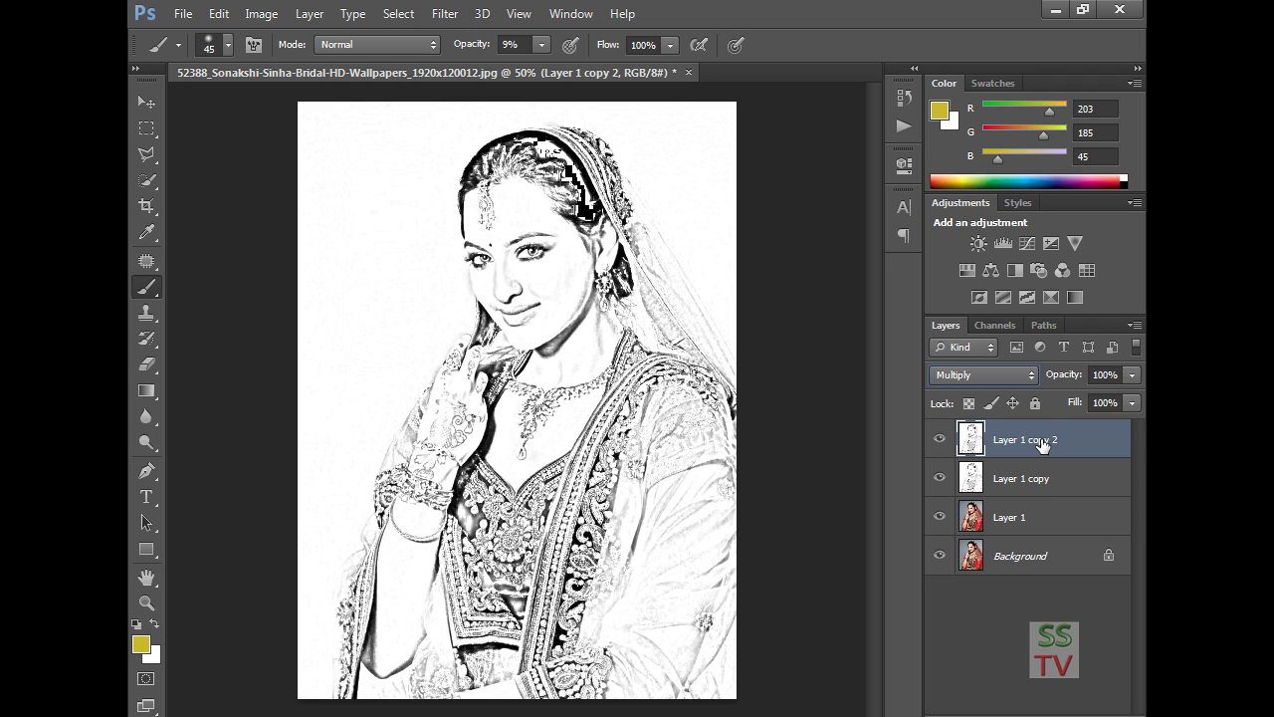
Duplicate the Multiply sketch layer twice, creating Layer 1 copy 3 and Layer 1 copy 4.
key("ctrl+j")
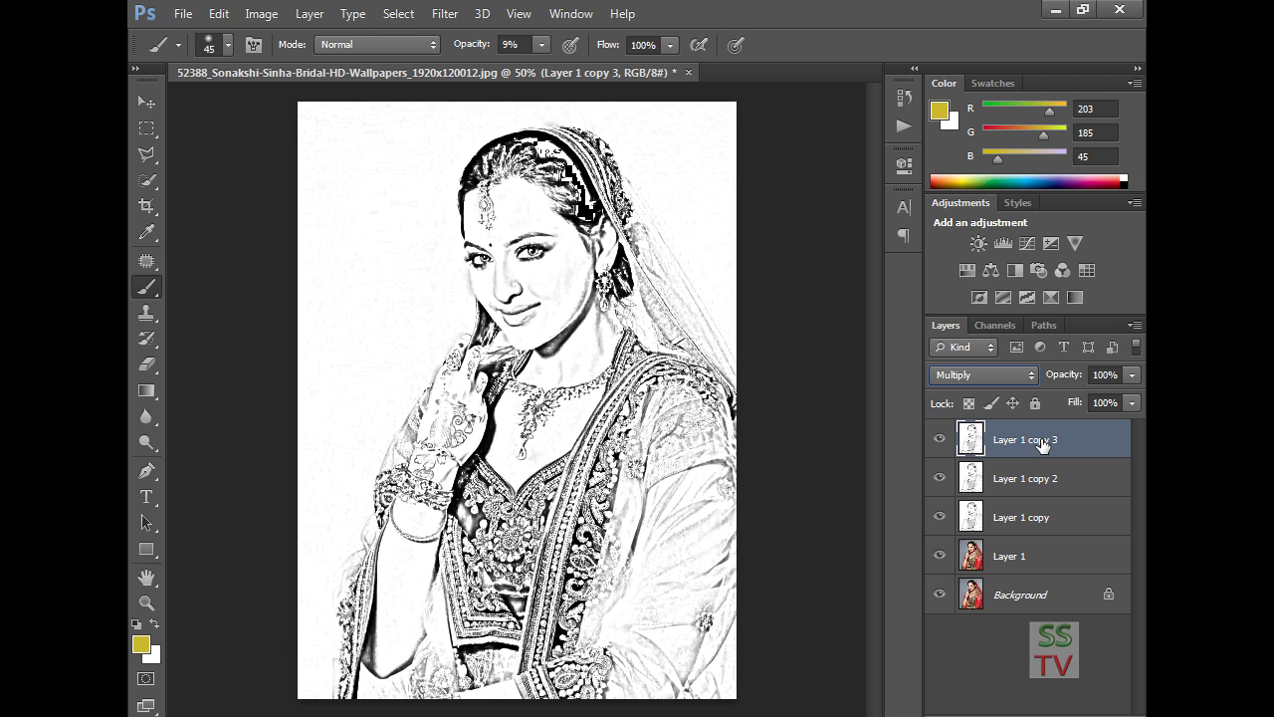
key("ctrl+j")
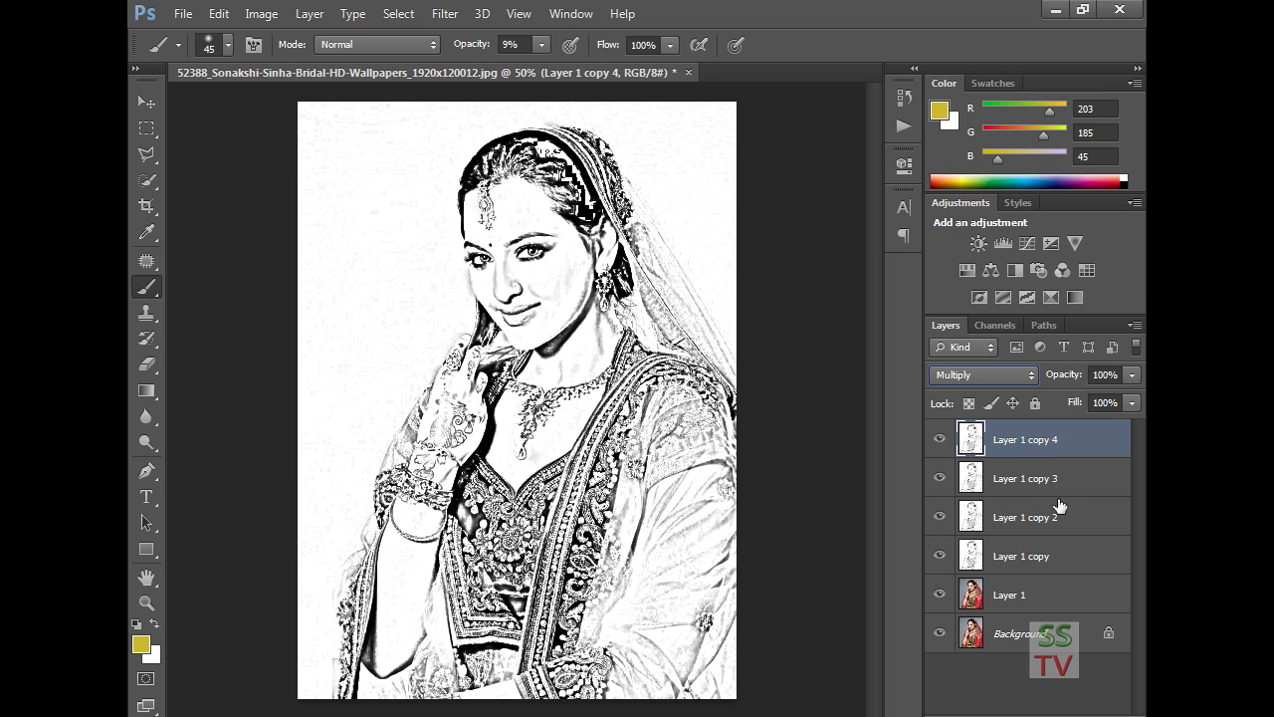
Merge Layer 1 copy through Layer 1 copy 4 into a single Layer 1 copy 4.
left_click(1031, 558, "shift")
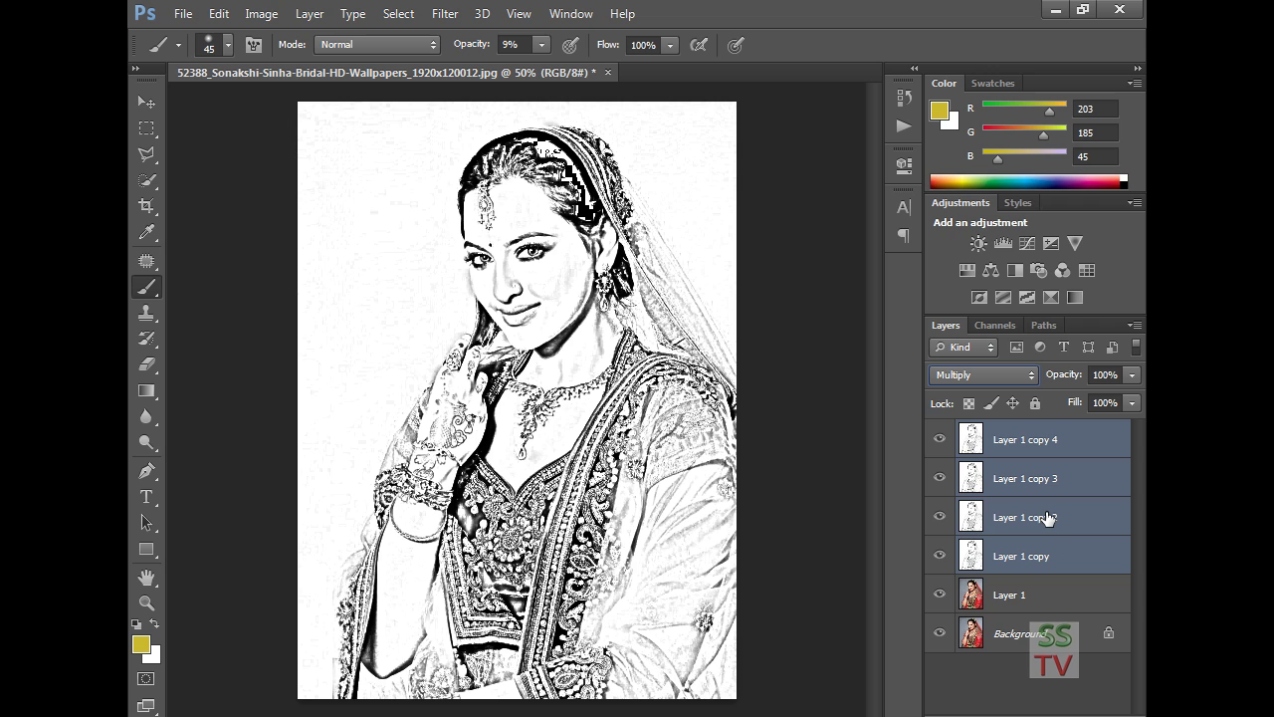
right_click(1047, 518)
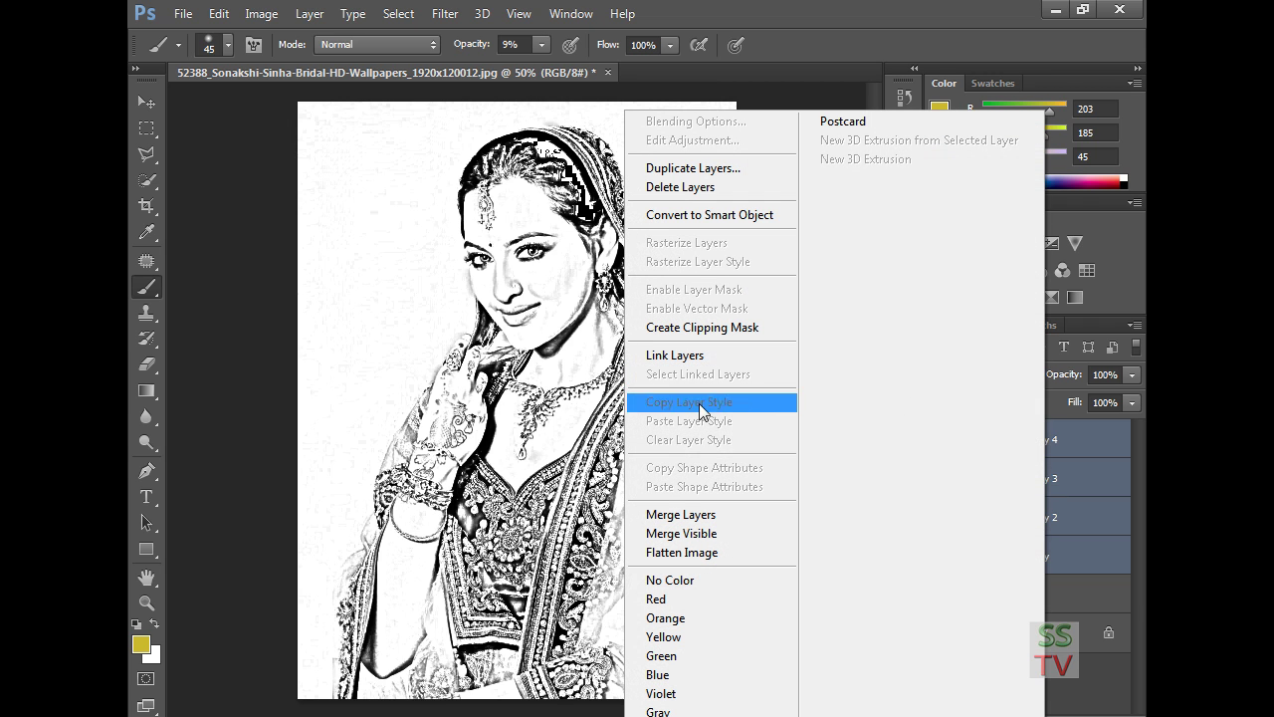
left_click(683, 513)
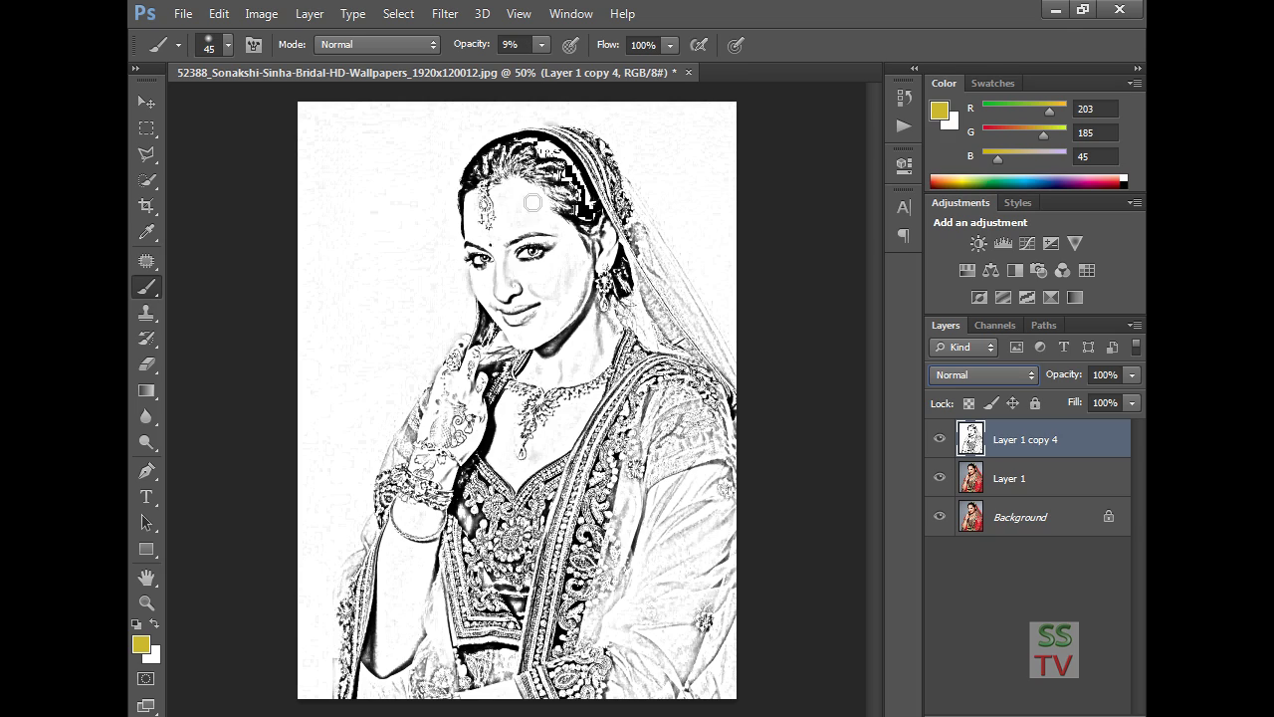
At 100% zoom, with colours reset to black, paint 9% opacity strokes over the arm, veil and hand.
key("ctrl+plus")
key("ctrl+plus")
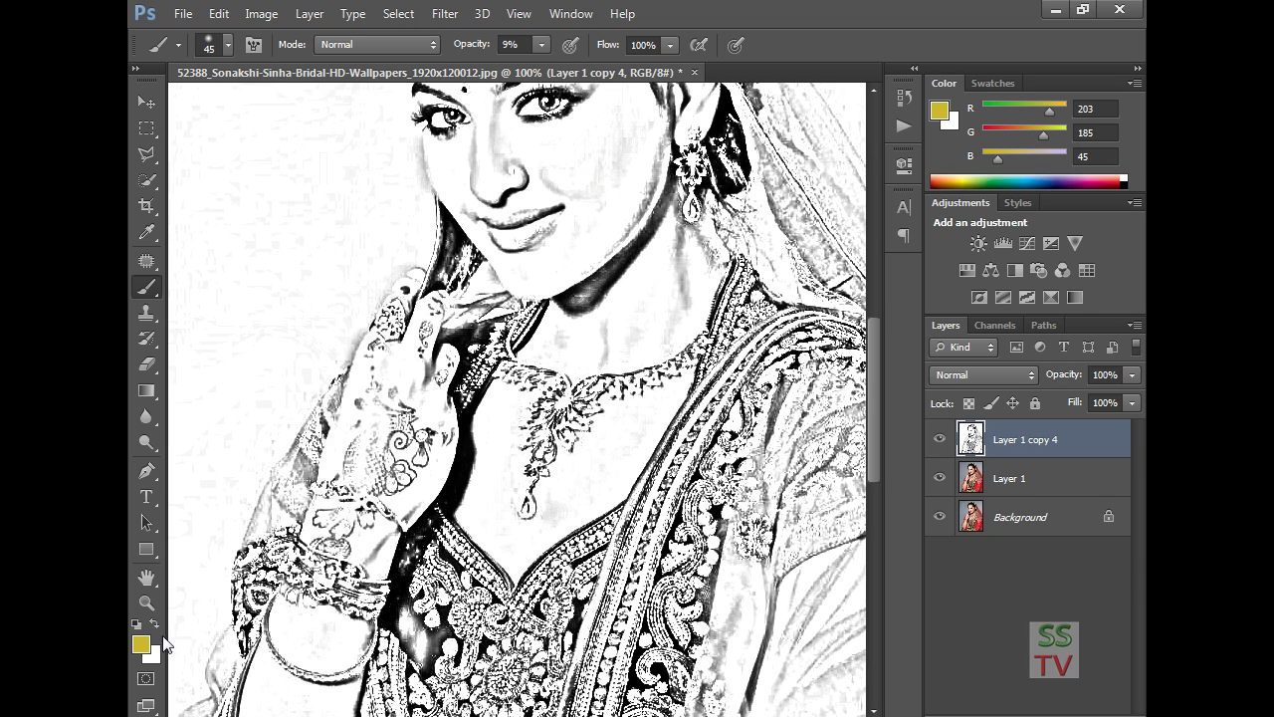
left_click(136, 624)
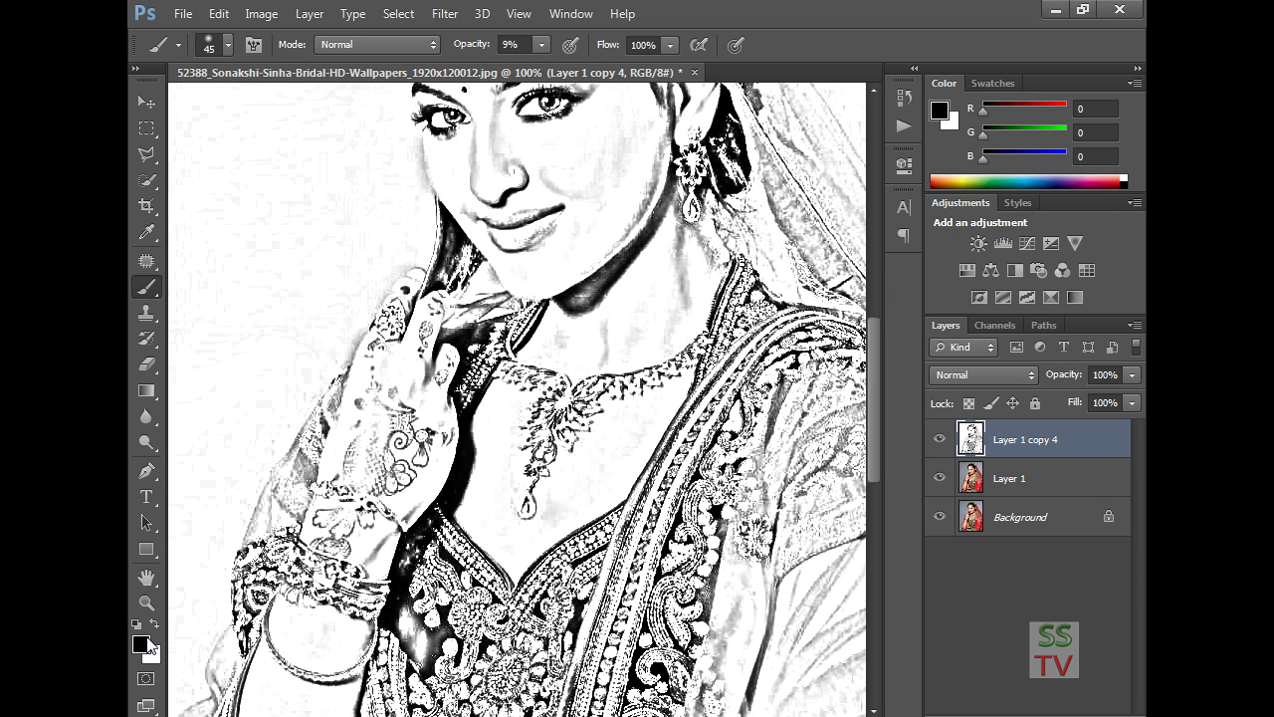
left_click_drag(732, 699, 832, 563)
left_click_drag(834, 707, 858, 560)
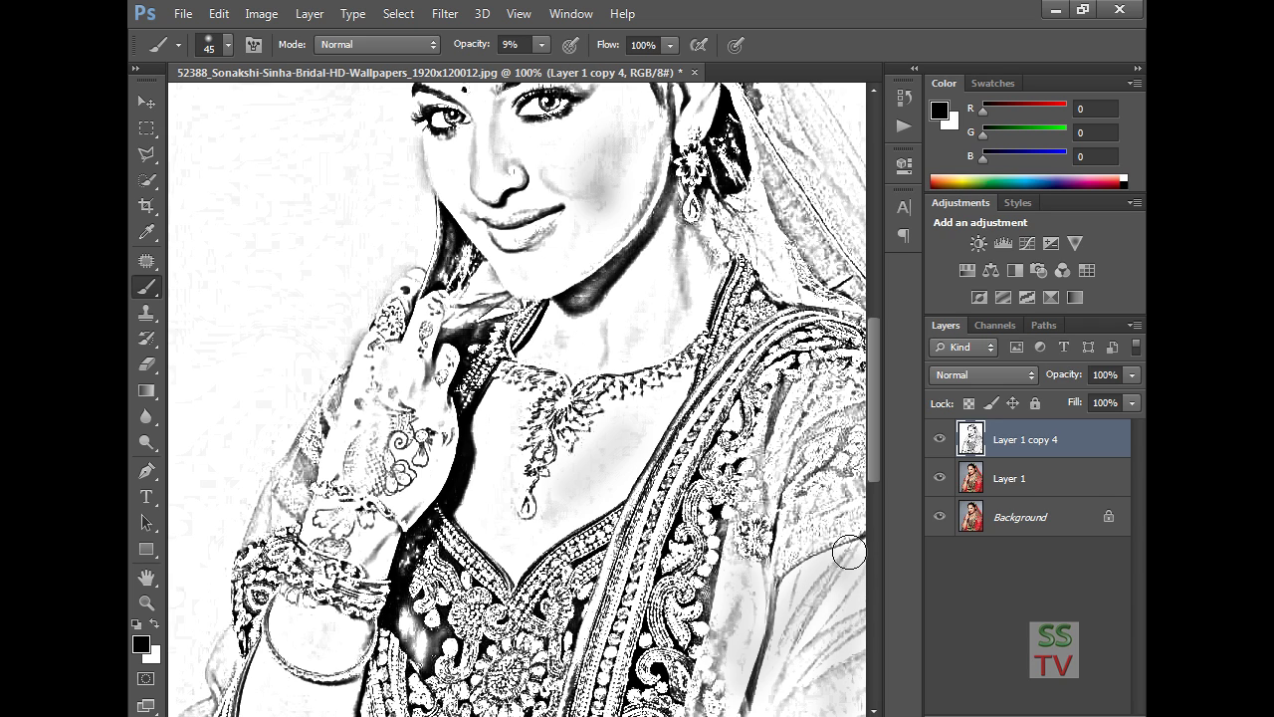
mouse_move(376, 367)
left_mouse_down()
mouse_move(341, 473)
mouse_move(403, 393)
mouse_move(408, 473)
mouse_move(434, 454)
mouse_move(402, 520)
mouse_move(311, 505)
mouse_move(320, 556)
mouse_move(290, 595)
mouse_move(350, 645)
mouse_move(353, 631)
mouse_move(309, 637)
mouse_move(388, 633)
left_mouse_up()
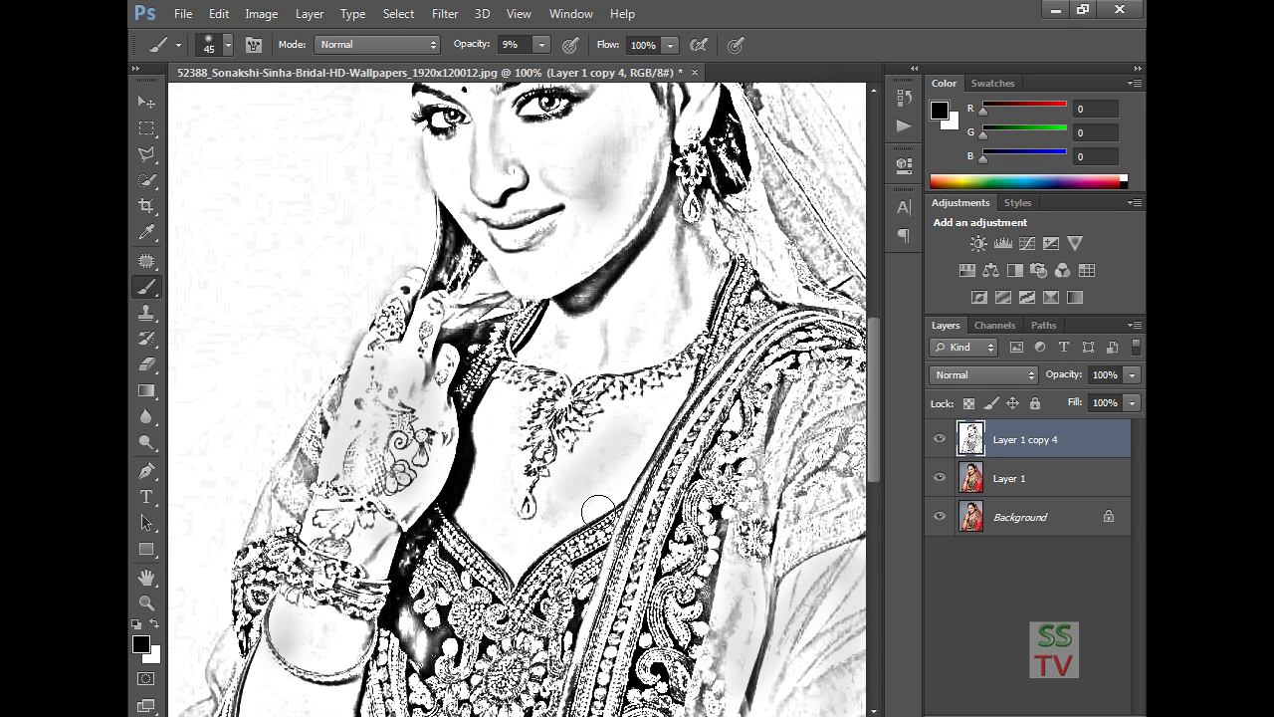
Zoom out so the whole bridal pencil sketch fits the window.
key("ctrl+minus")
key("ctrl+minus")
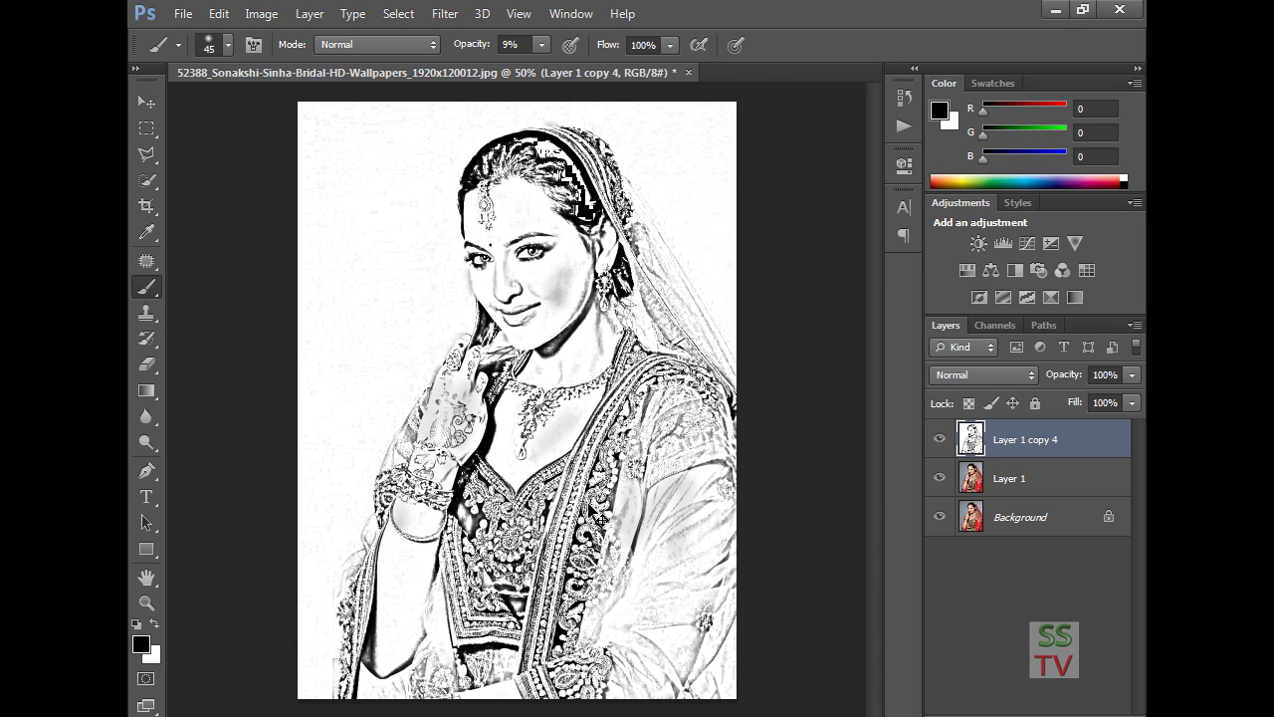